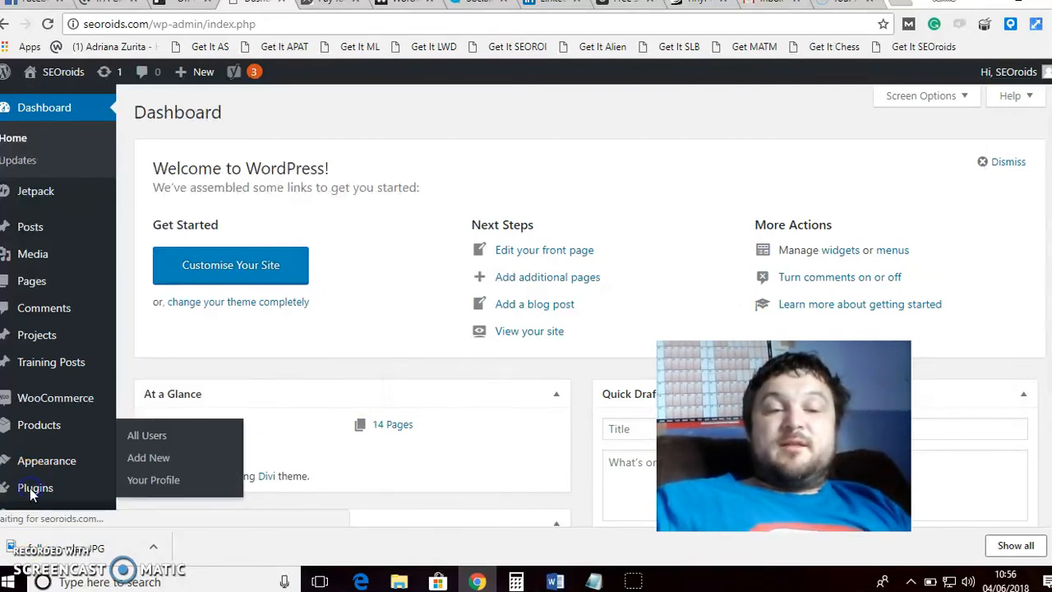
- Review the installed plugins list for the Social Networks Auto-Poster and open the SNAP|AutoPoster accounts page
left_click(162, 423)
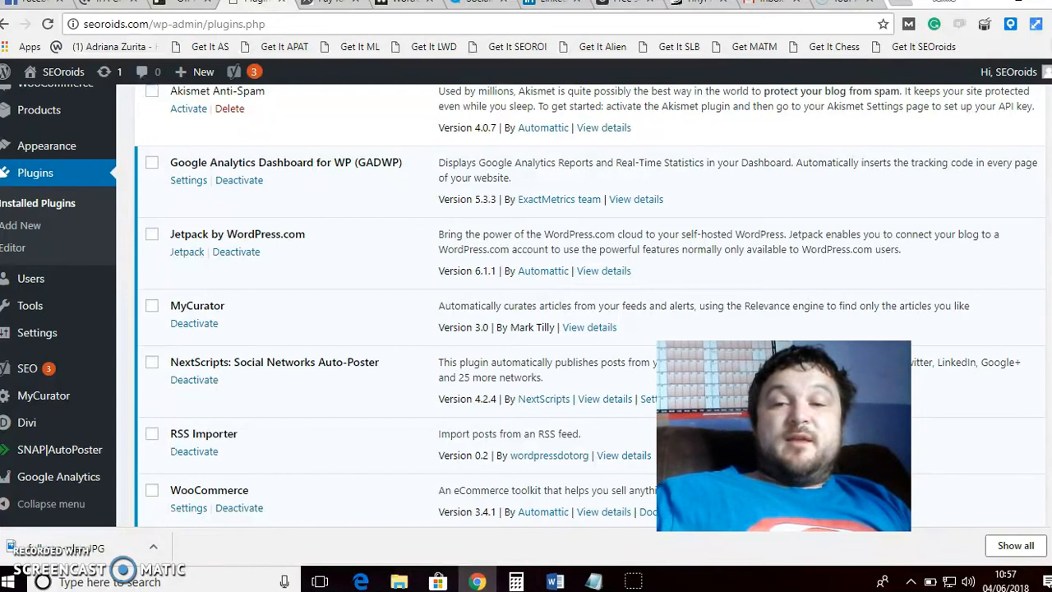
scroll(618, 374, "down", 1)
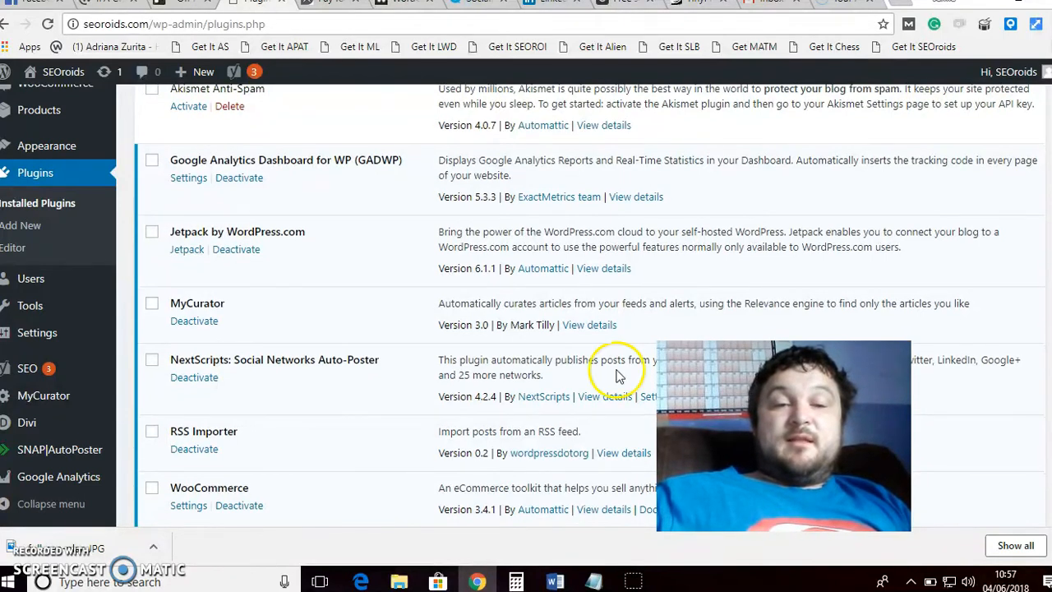
scroll(70, 466, "down", 1)
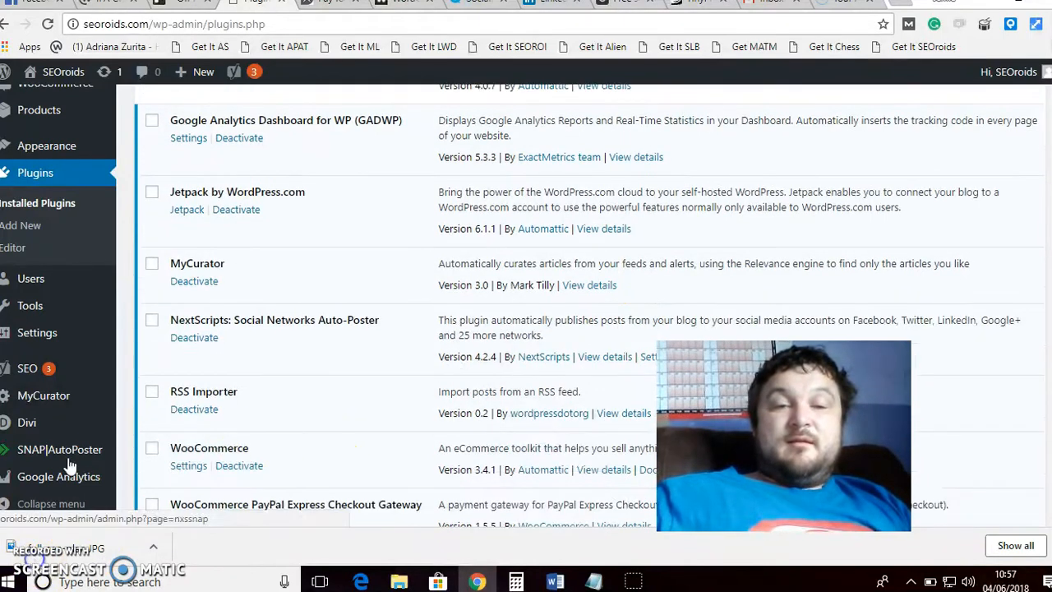
left_click(68, 447)
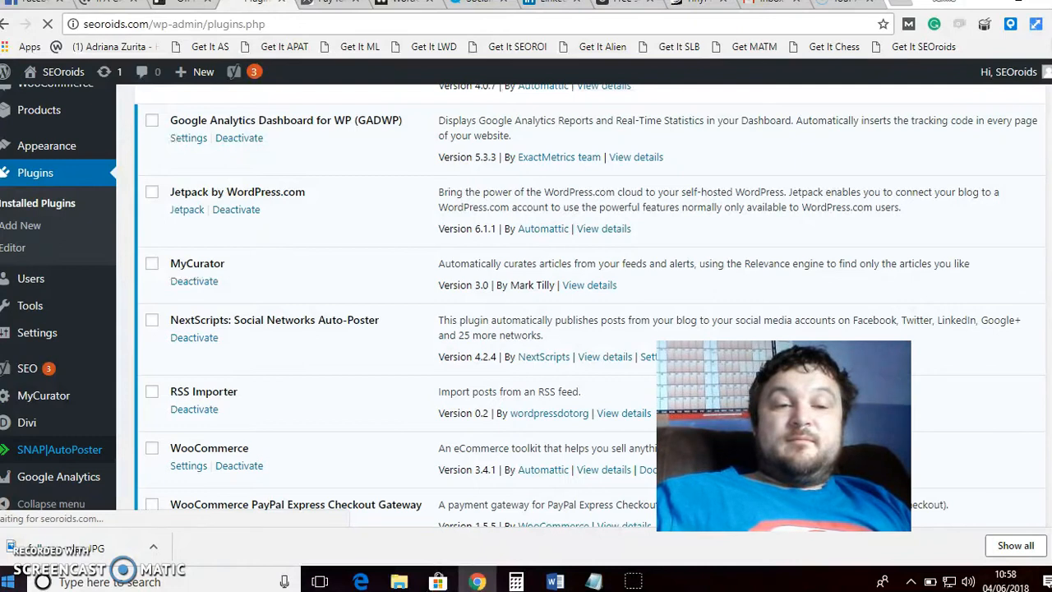
left_click(37, 556)
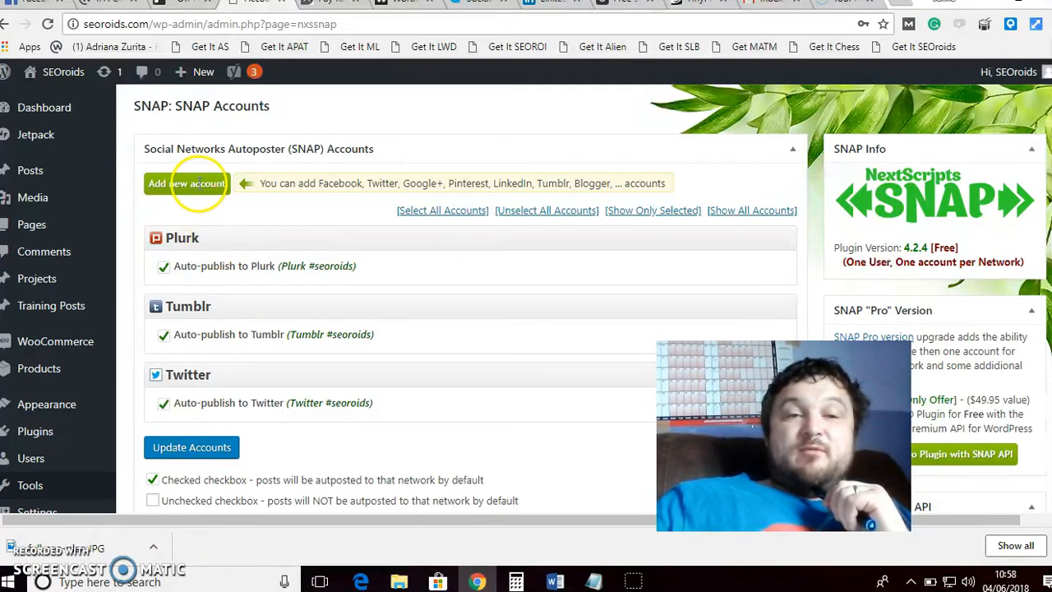
- Start adding a new SNAP account, browse the networks available for selection, and close the dialog without choosing one
left_click(188, 185)
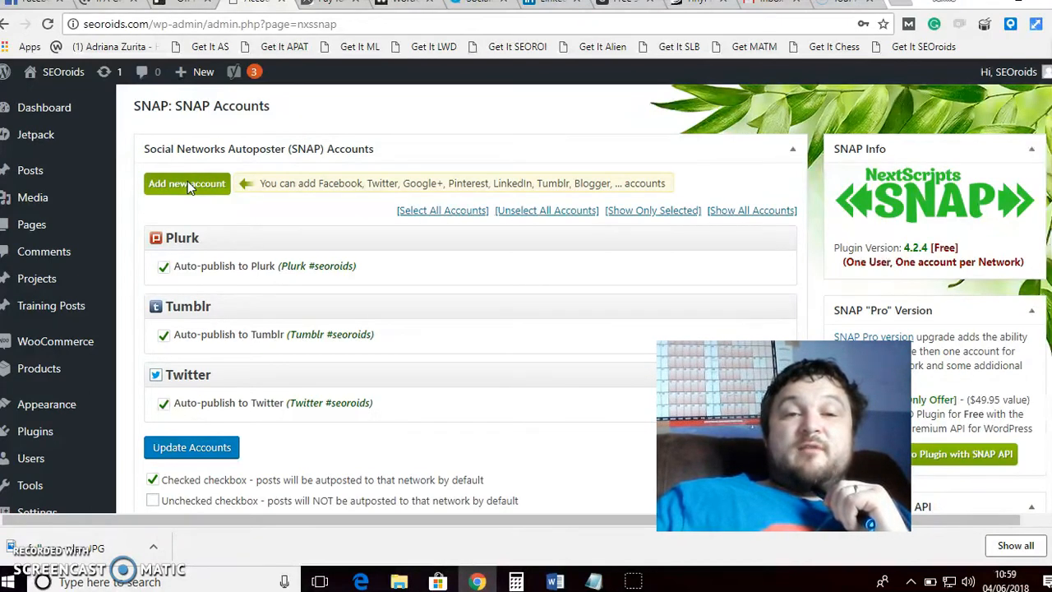
left_click(187, 184)
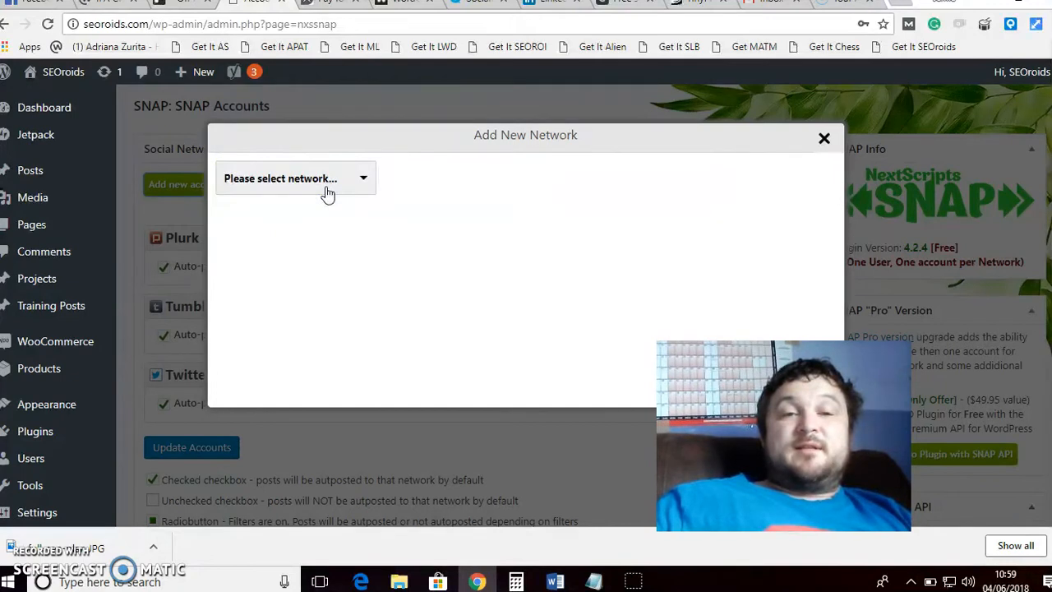
left_click(367, 182)
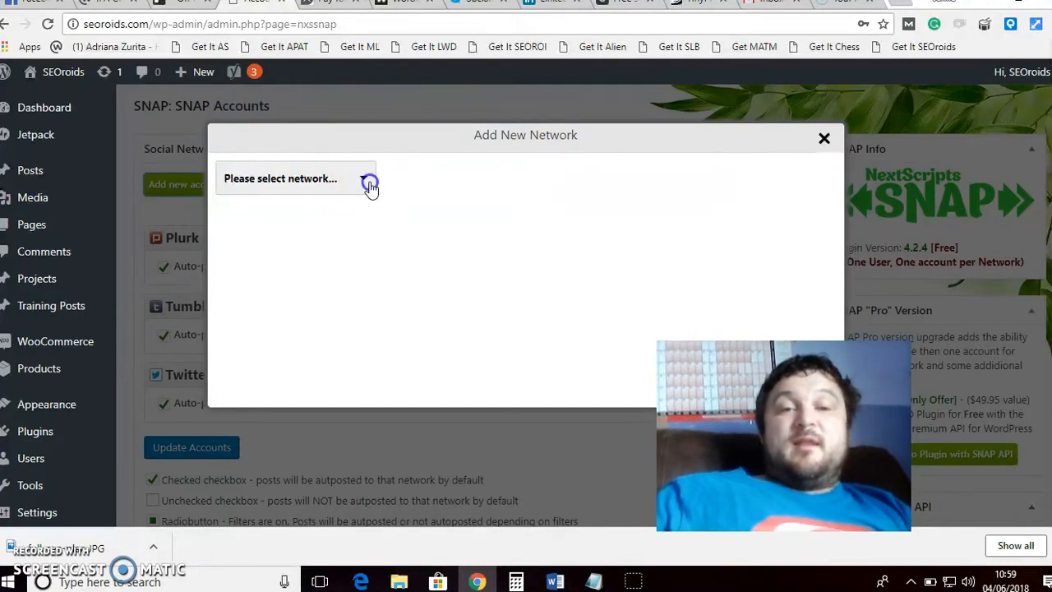
left_click(313, 169)
left_click(352, 183)
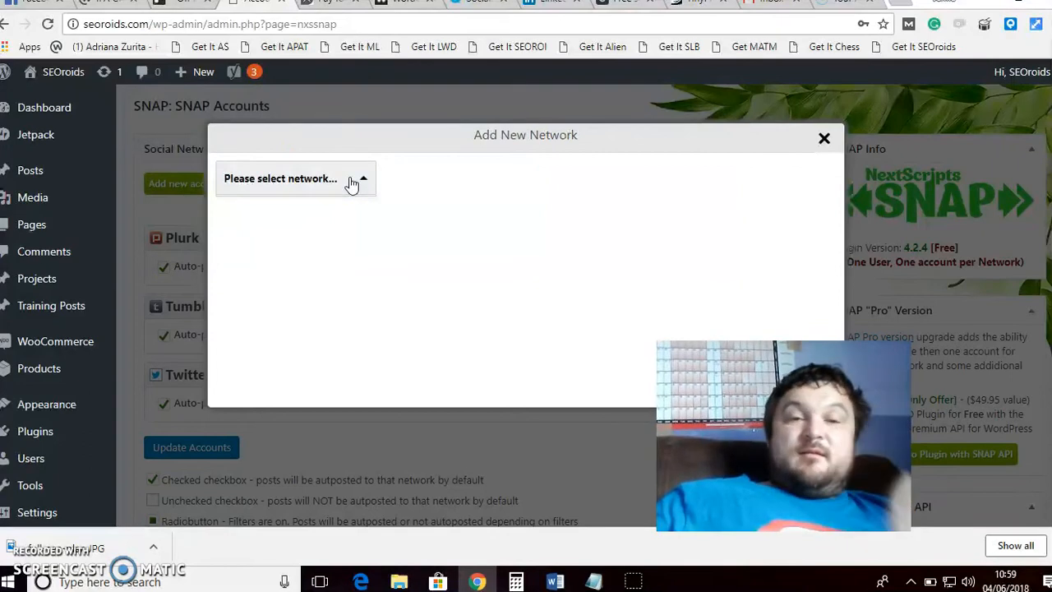
left_click(352, 184)
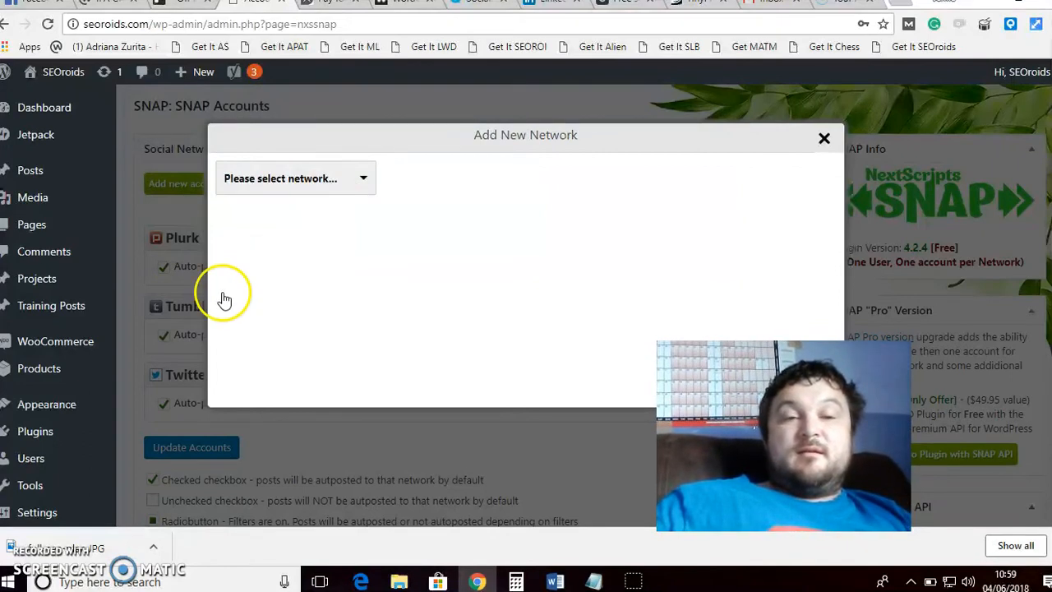
left_click(361, 179)
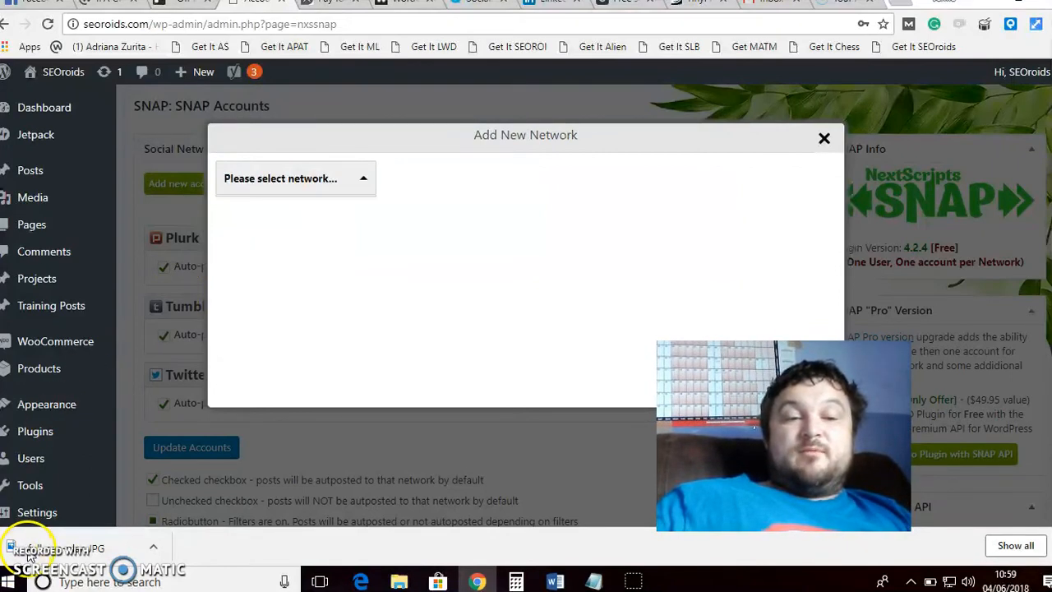
left_click_drag(368, 277, 386, 264)
scroll(372, 289, "down", 3)
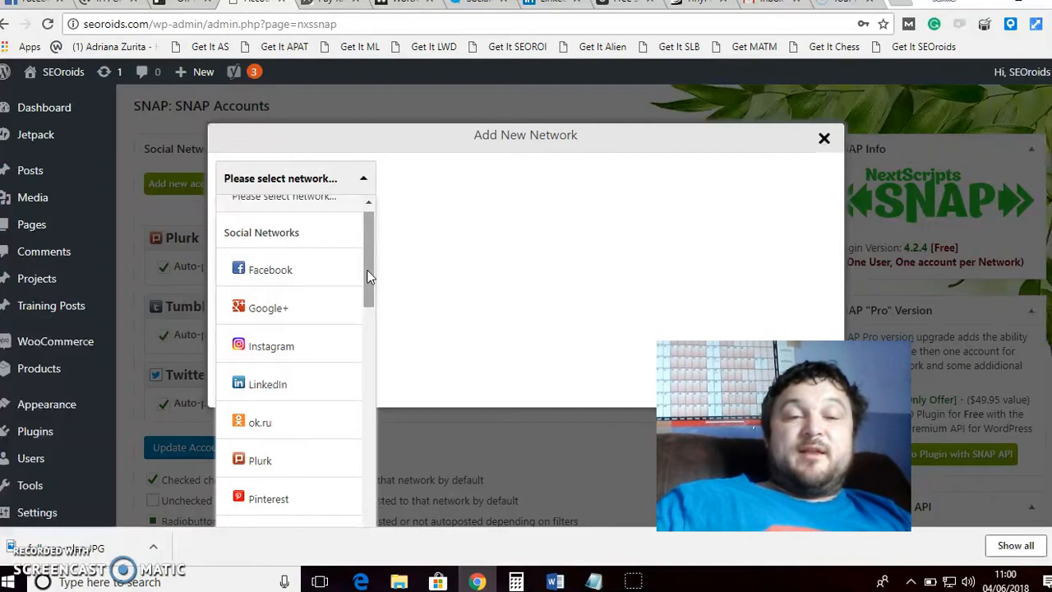
left_click(368, 296)
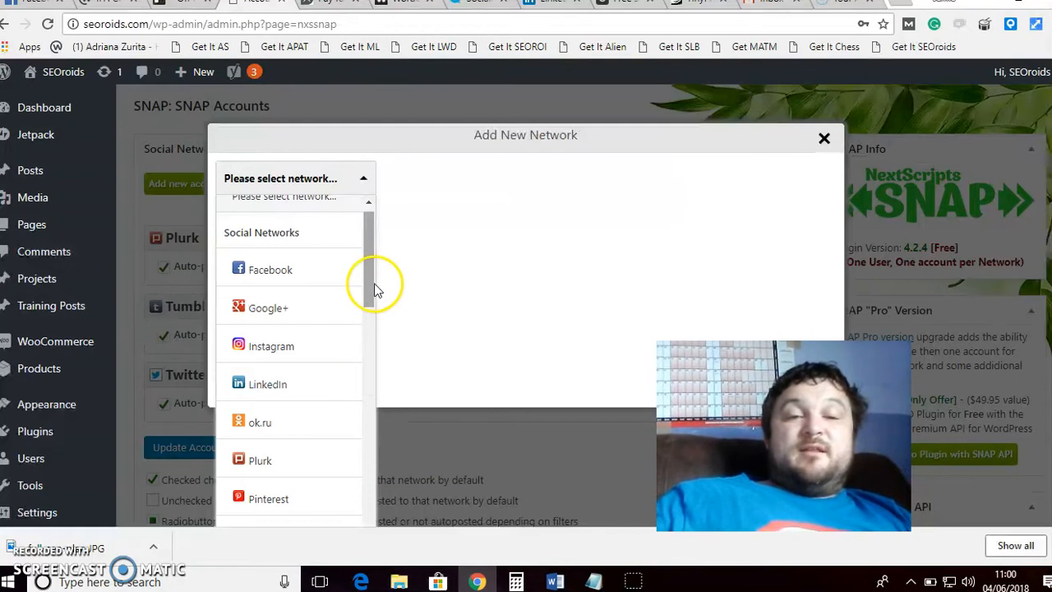
mouse_move(371, 282)
left_mouse_down()
mouse_move(371, 212)
mouse_move(369, 306)
mouse_move(371, 273)
left_mouse_up()
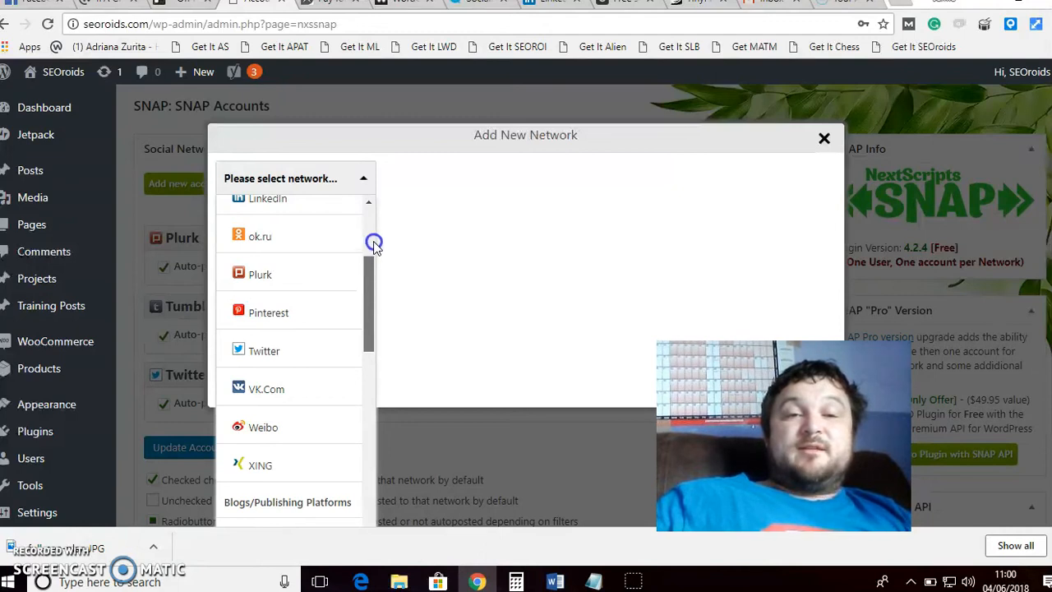
left_click(372, 243)
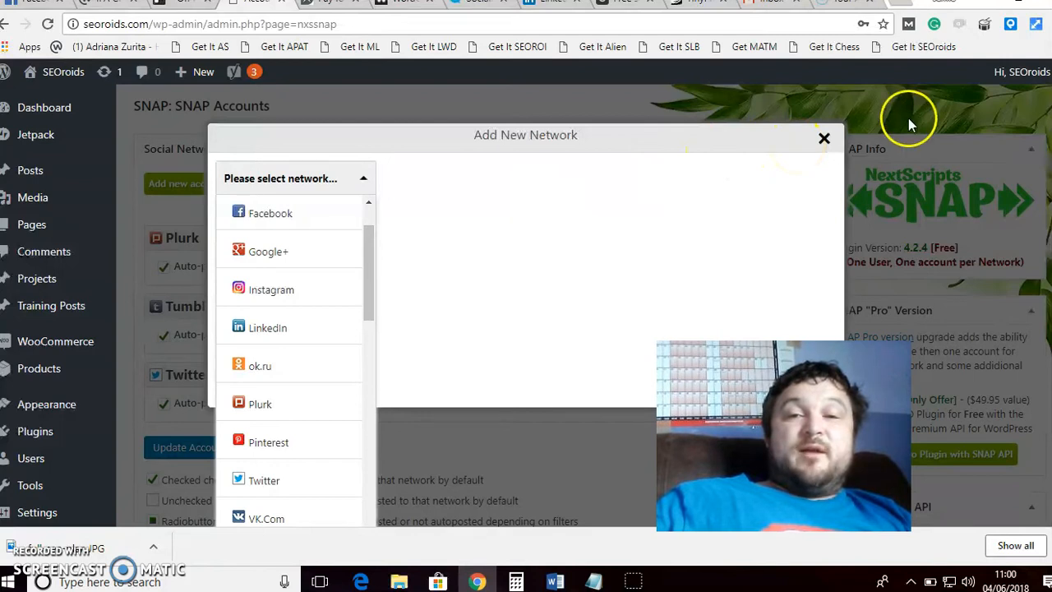
left_click(826, 137)
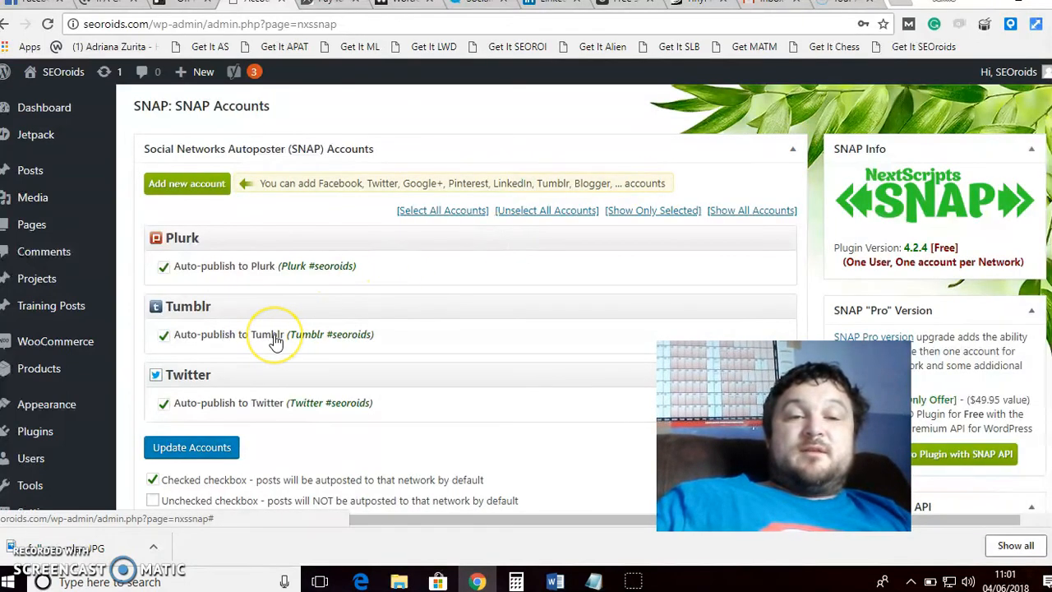
- Show the settings of the Plurk account and review its account info, key fields, post format and test option
mouse_move(283, 266)
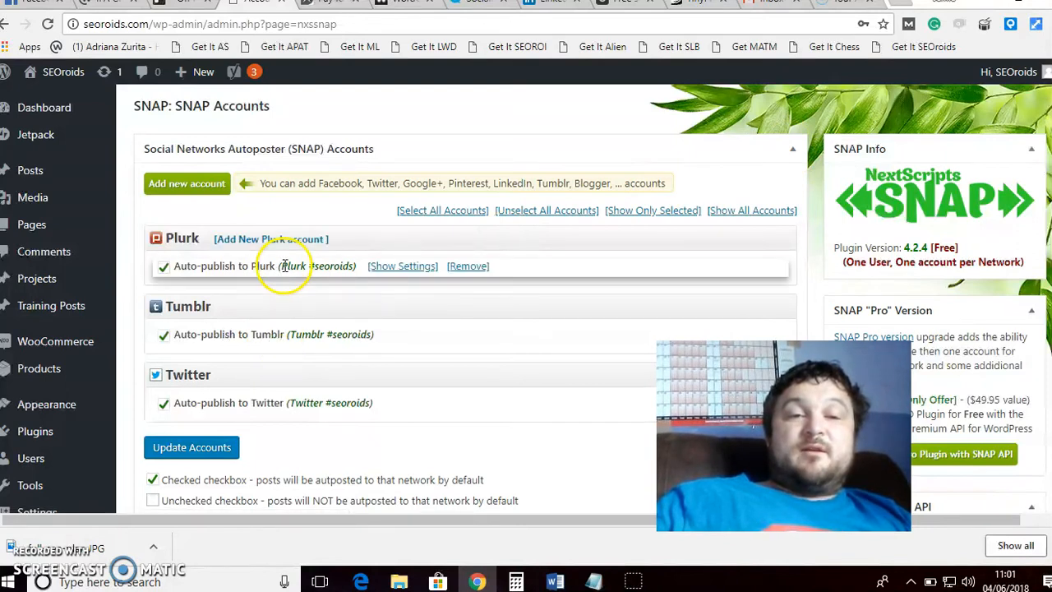
left_click(387, 269)
left_click(387, 268)
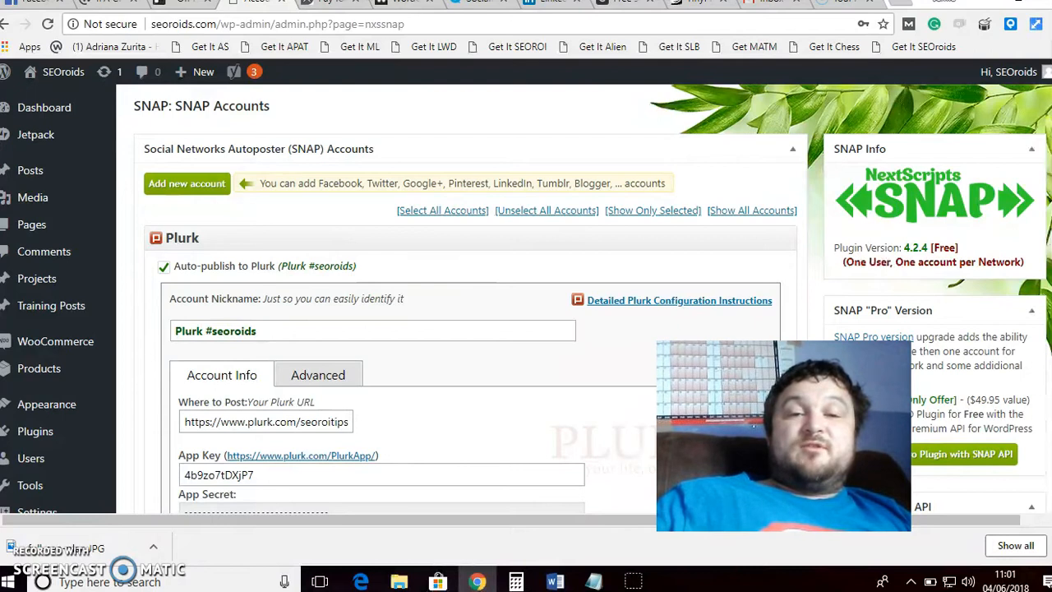
scroll(526, 298, "down", 1)
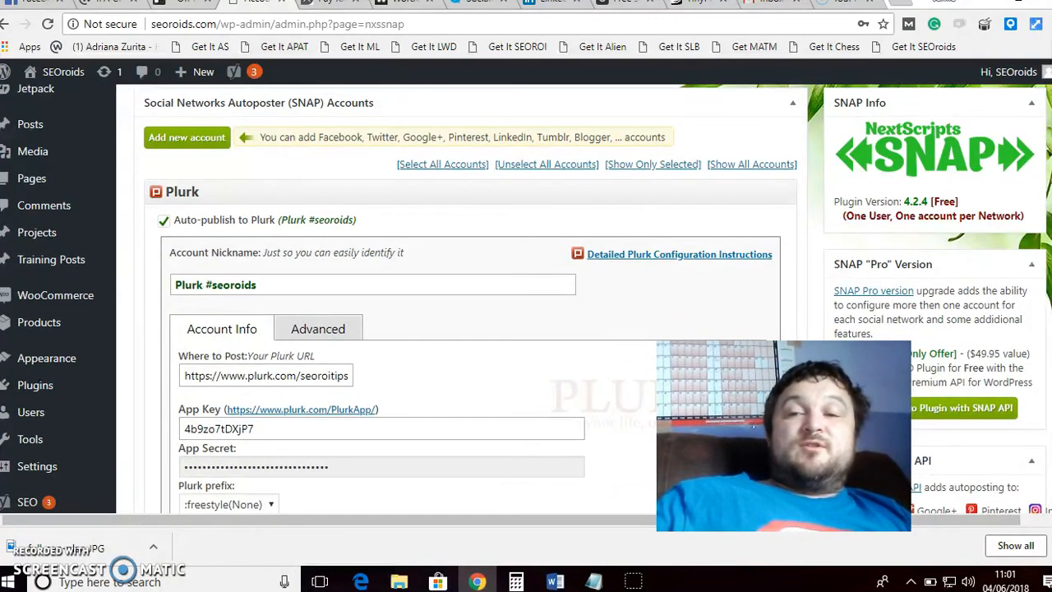
scroll(526, 298, "down", 3)
scroll(526, 298, "down", 1)
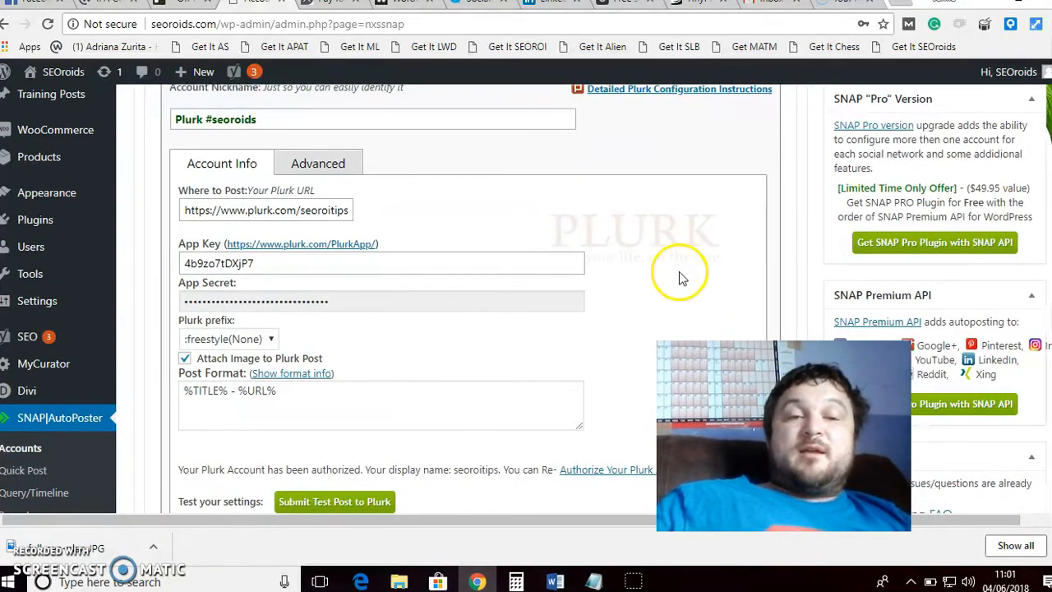
scroll(608, 296, "down", 3)
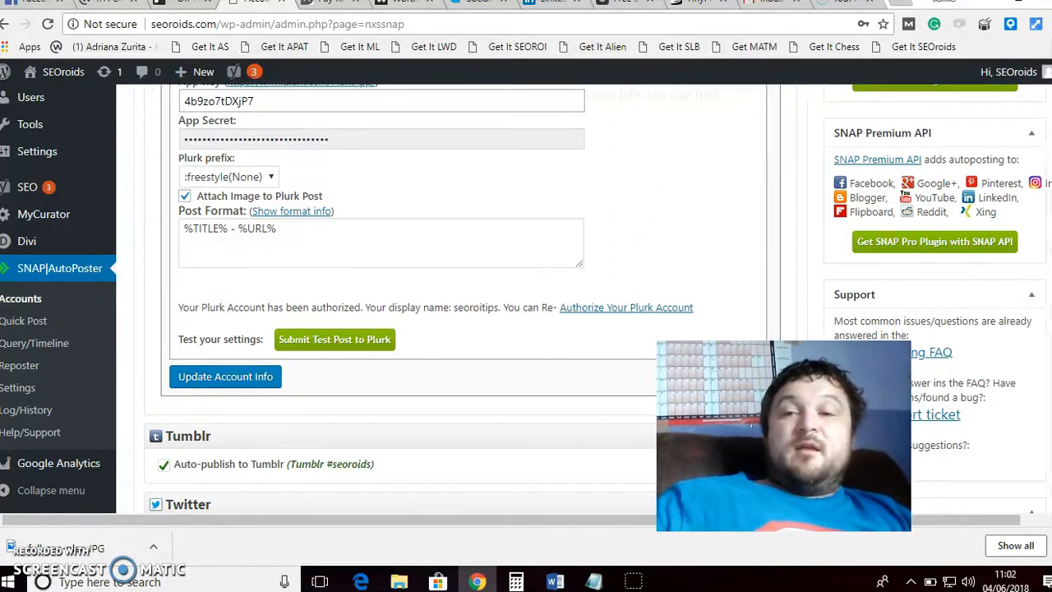
scroll(460, 296, "up", 3)
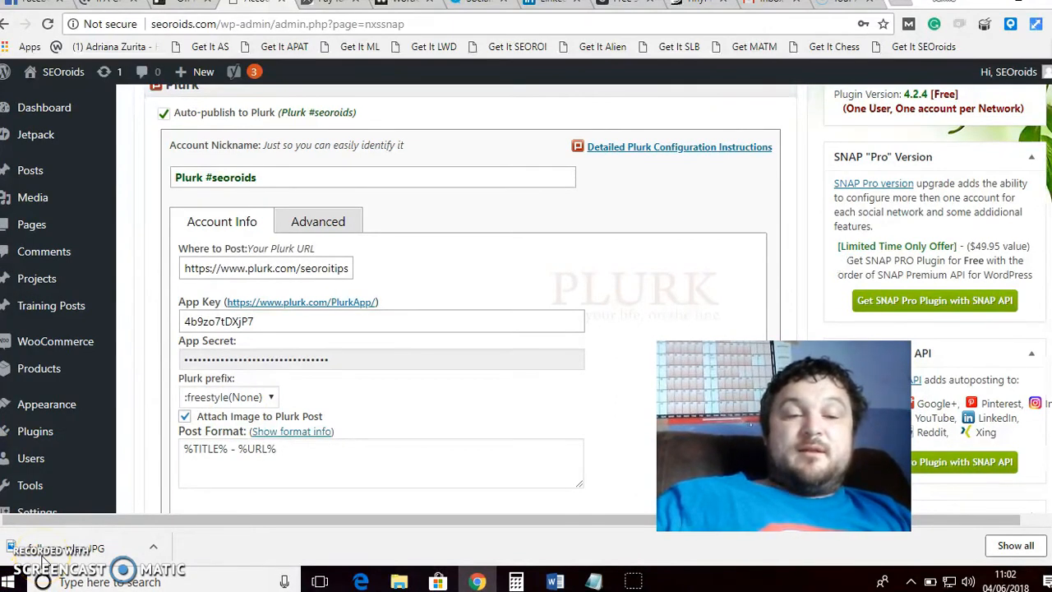
- Show the settings of the Tumblr account and review its blog, key fields, default post type and post format
scroll(446, 329, "down", 5)
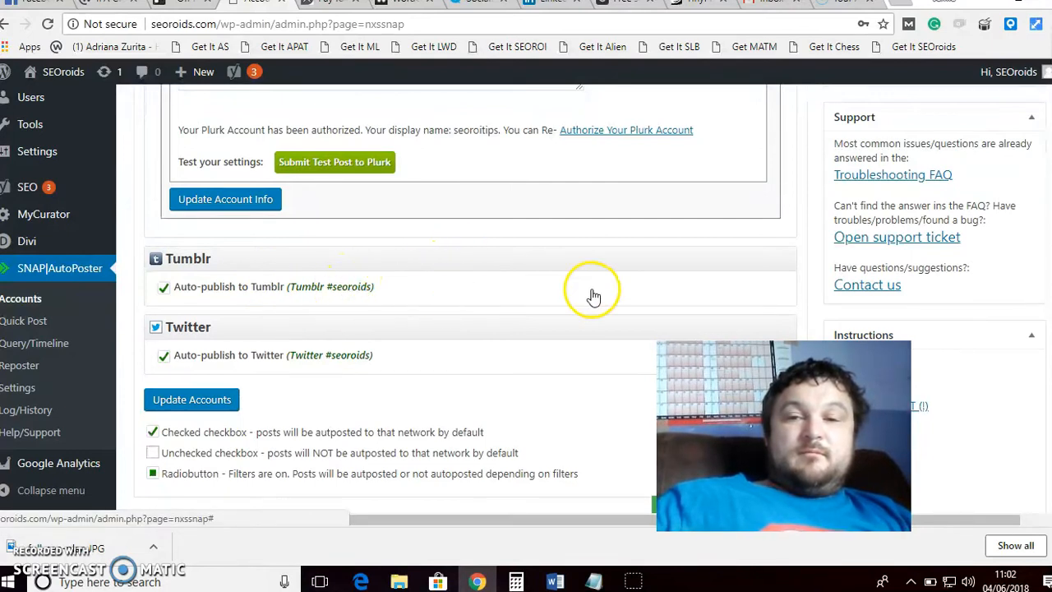
mouse_move(591, 291)
left_click(410, 293)
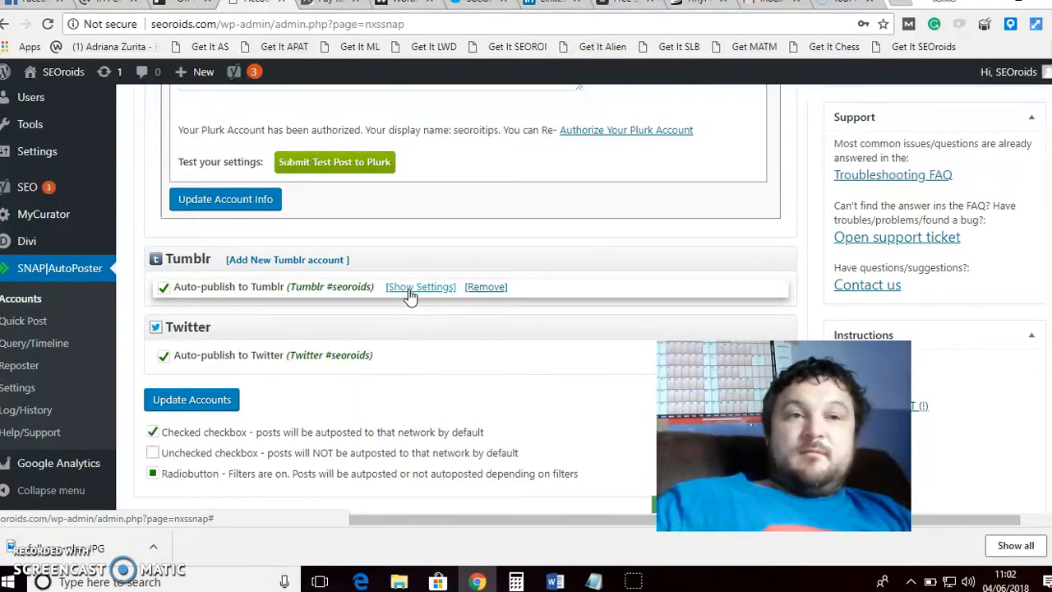
left_click(410, 293)
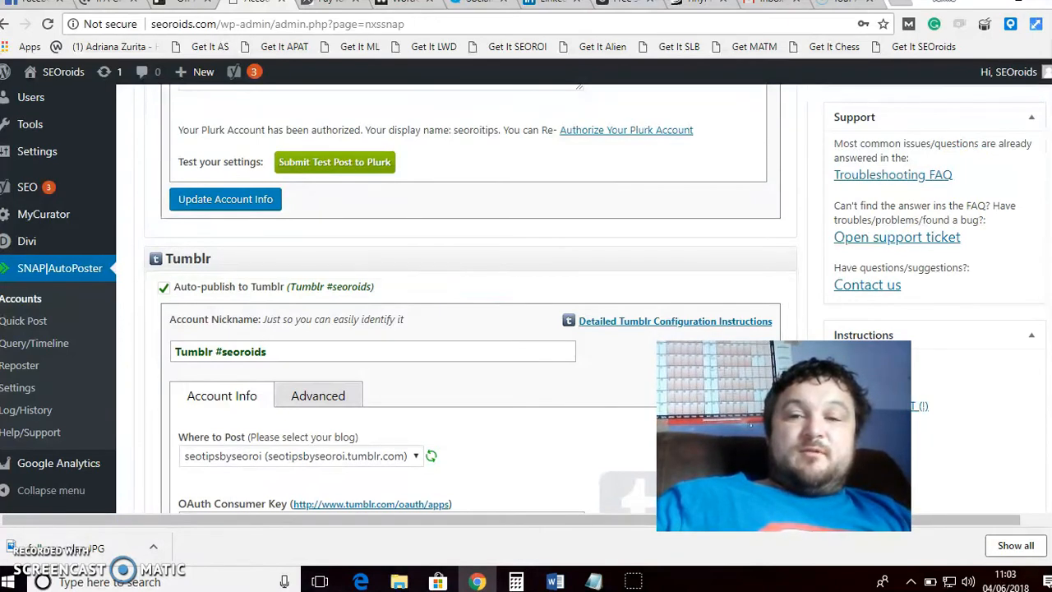
scroll(469, 329, "down", 3)
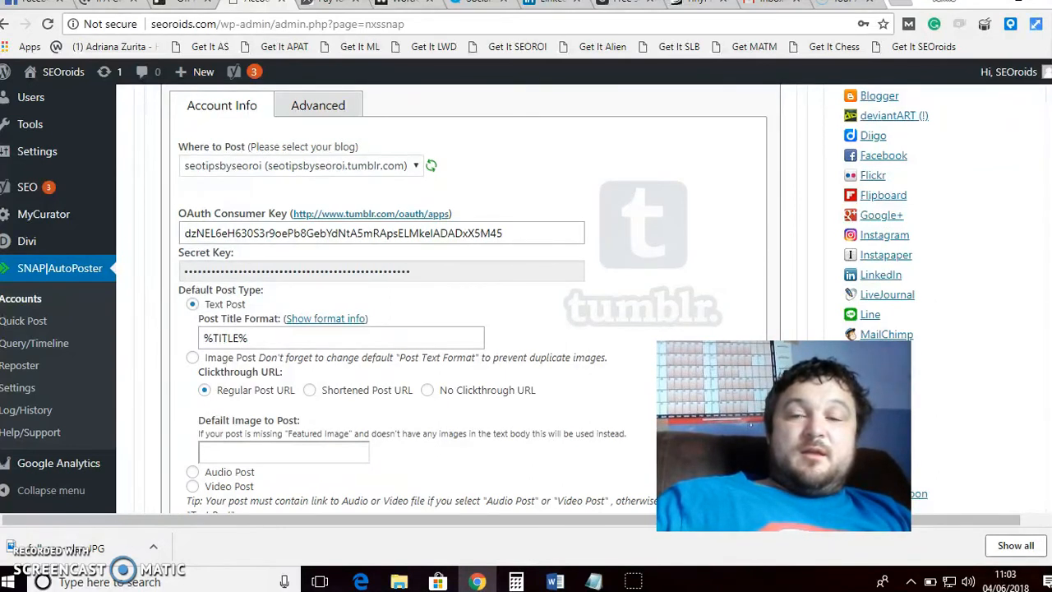
scroll(468, 295, "down", 1)
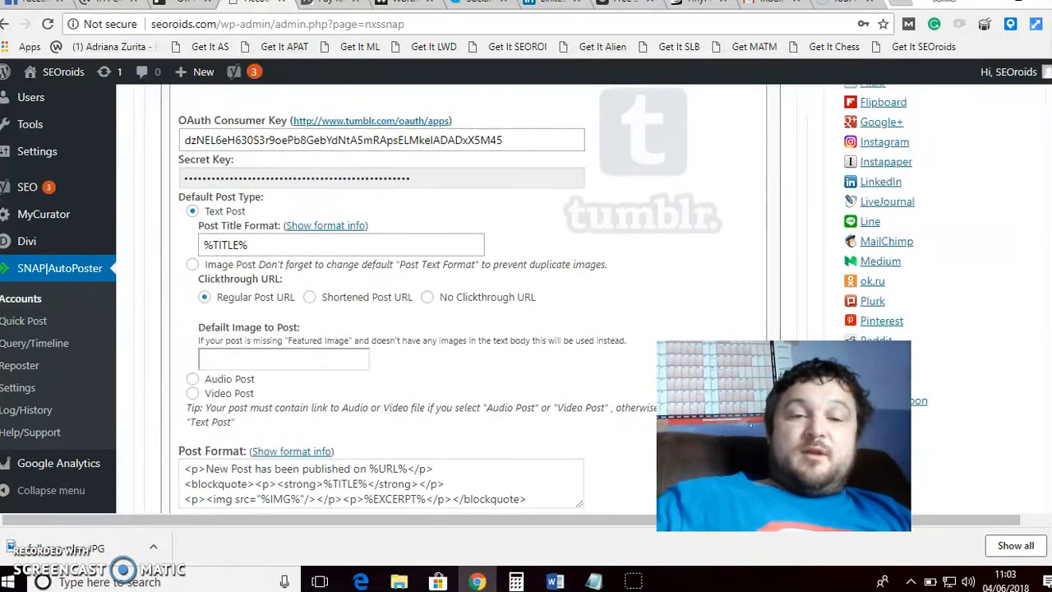
scroll(469, 295, "down", 3)
scroll(570, 228, "down", 1)
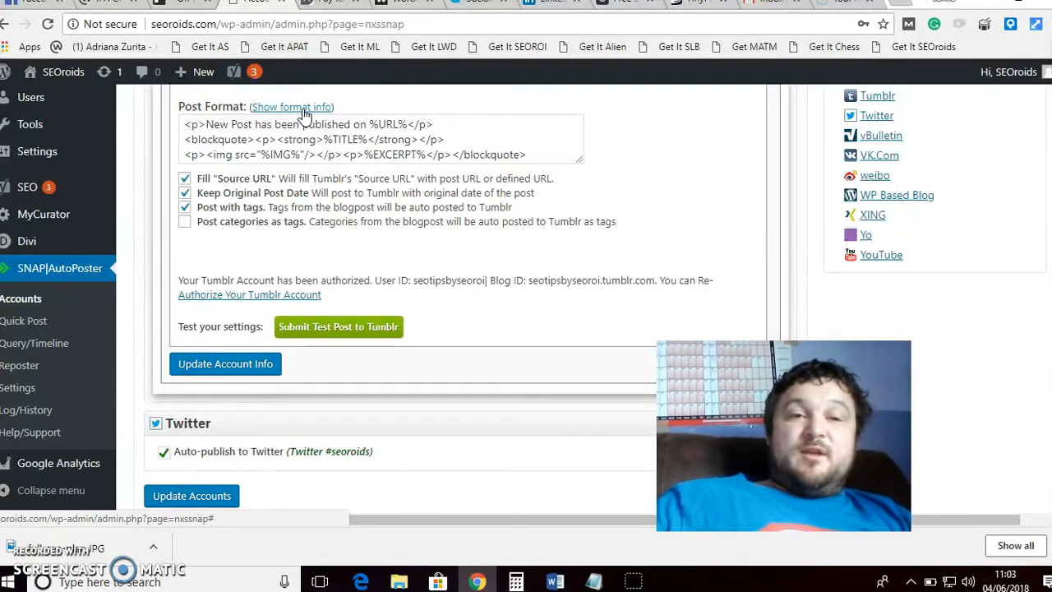
- Show the format info for the Tumblr post format and examine the available placeholders and the account settings above
left_click(295, 107)
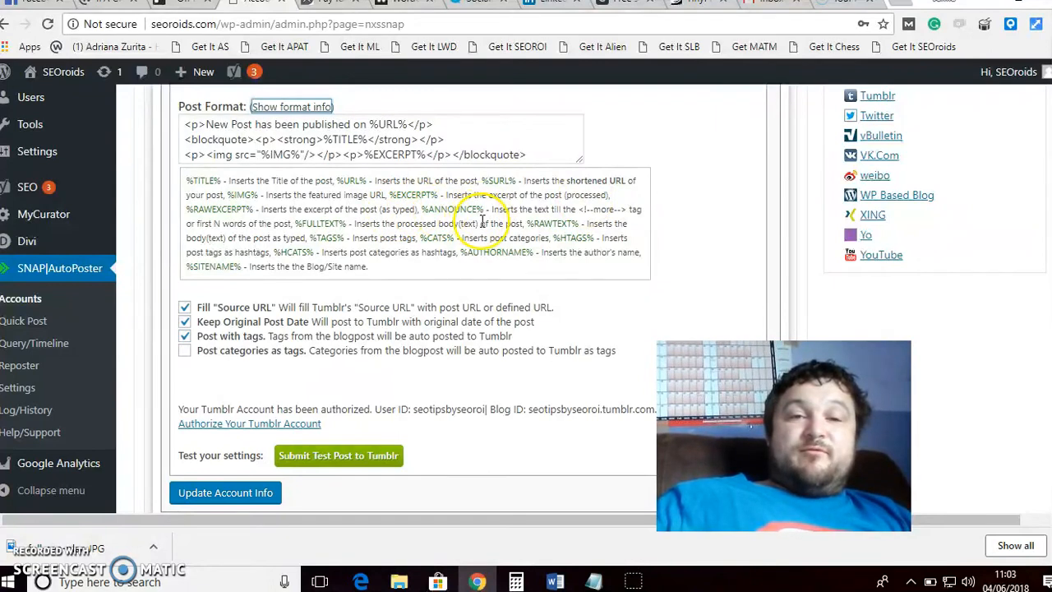
left_click(309, 283)
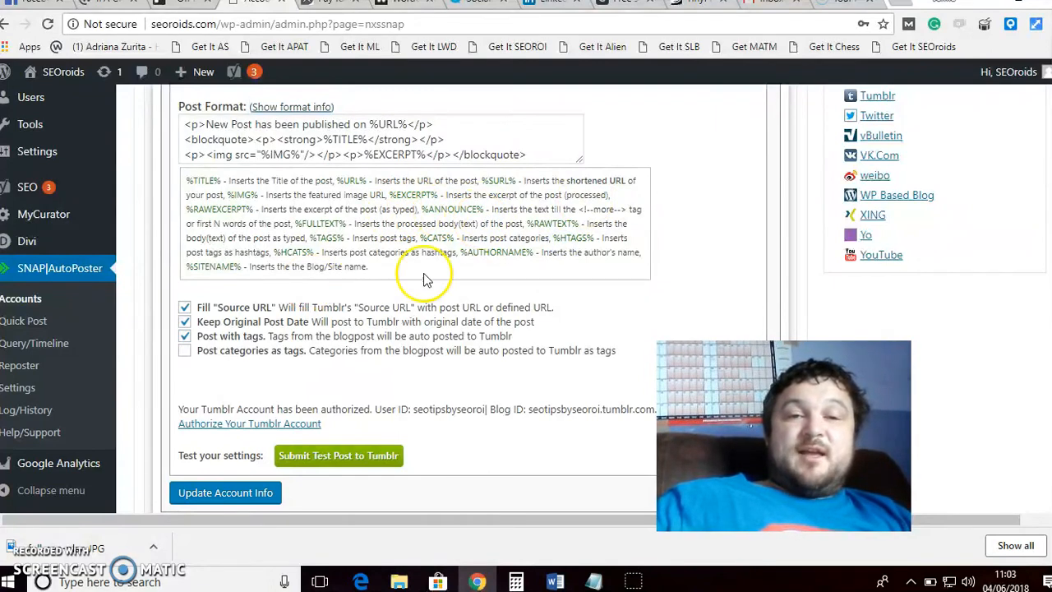
left_click_drag(479, 224, 560, 238)
left_click(684, 183)
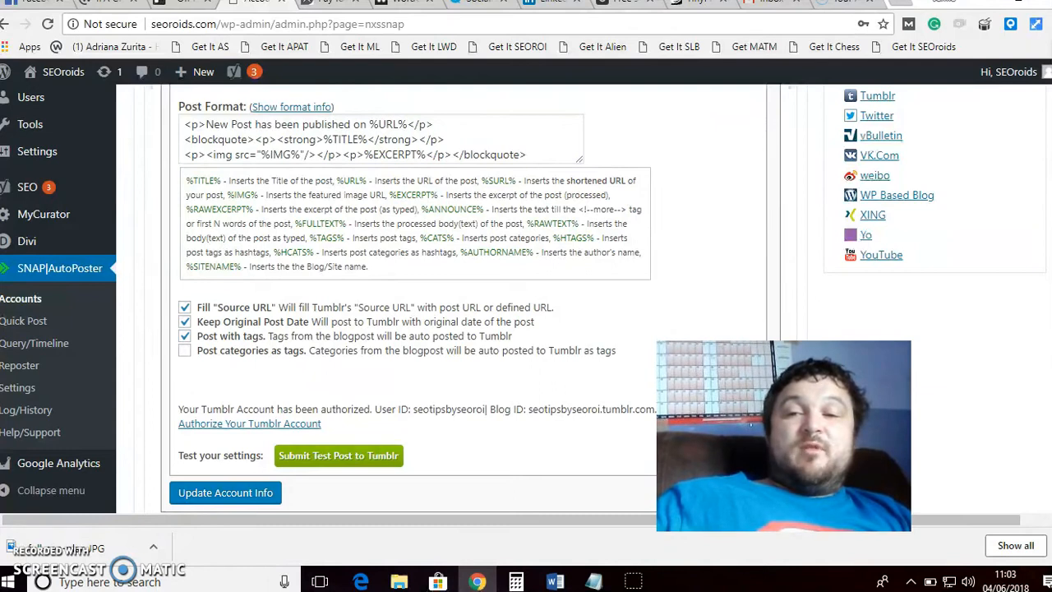
scroll(468, 295, "up", 3)
scroll(468, 296, "down", 1)
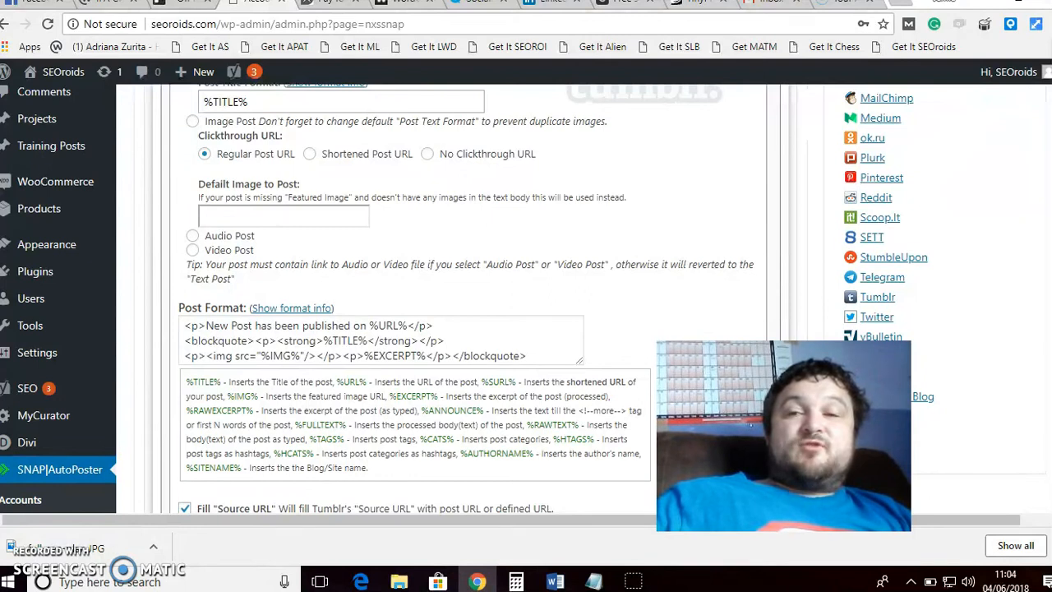
scroll(468, 296, "up", 4)
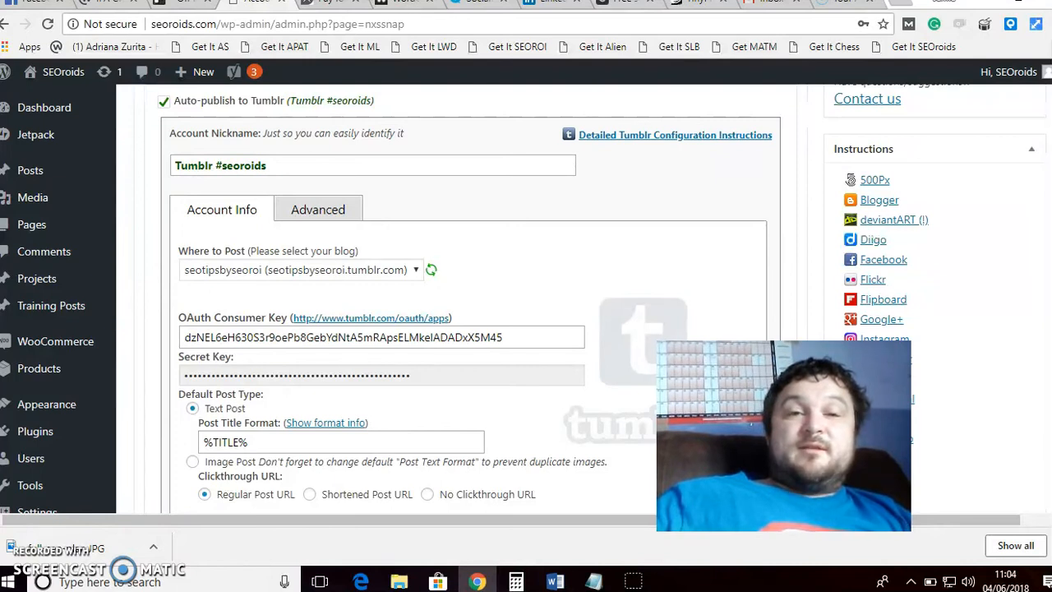
scroll(472, 299, "up", 1)
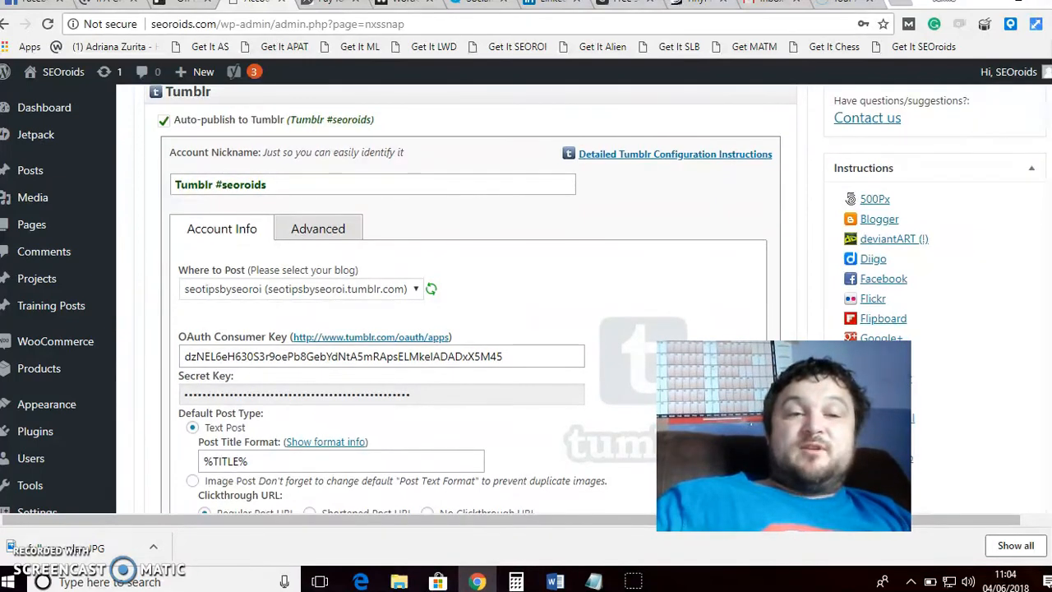
scroll(473, 299, "up", 2)
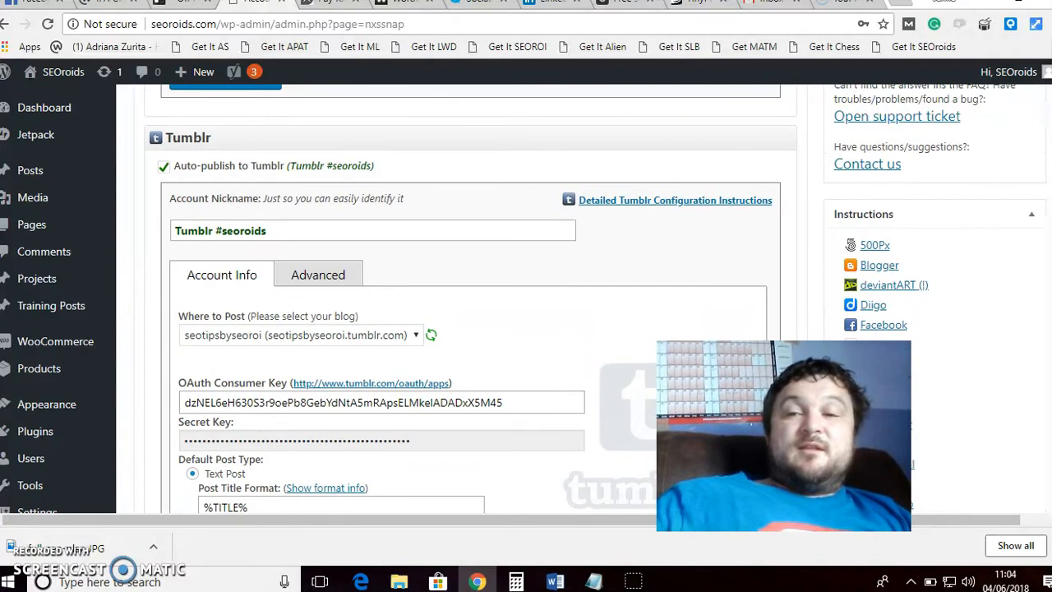
scroll(472, 299, "up", 3)
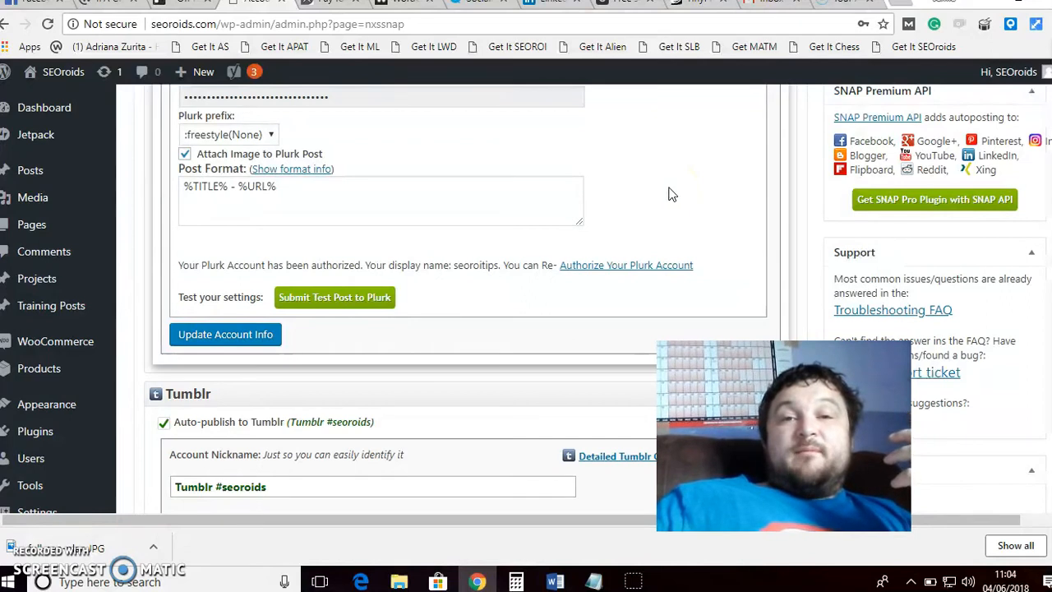
- Switch to the SocialPilot dashboard and show the options available for posts
left_click(483, 5)
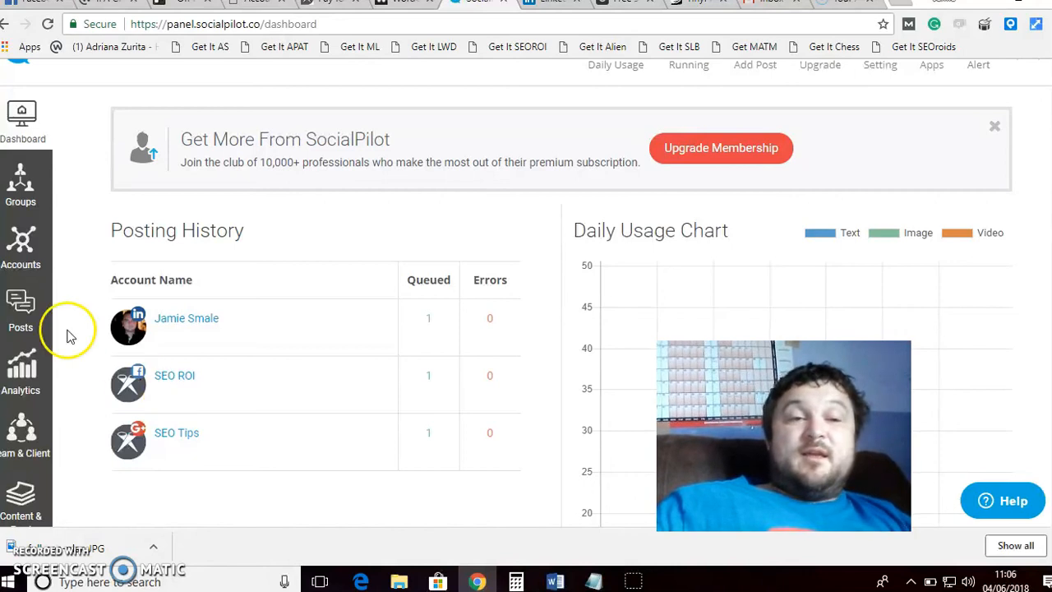
left_click(29, 310)
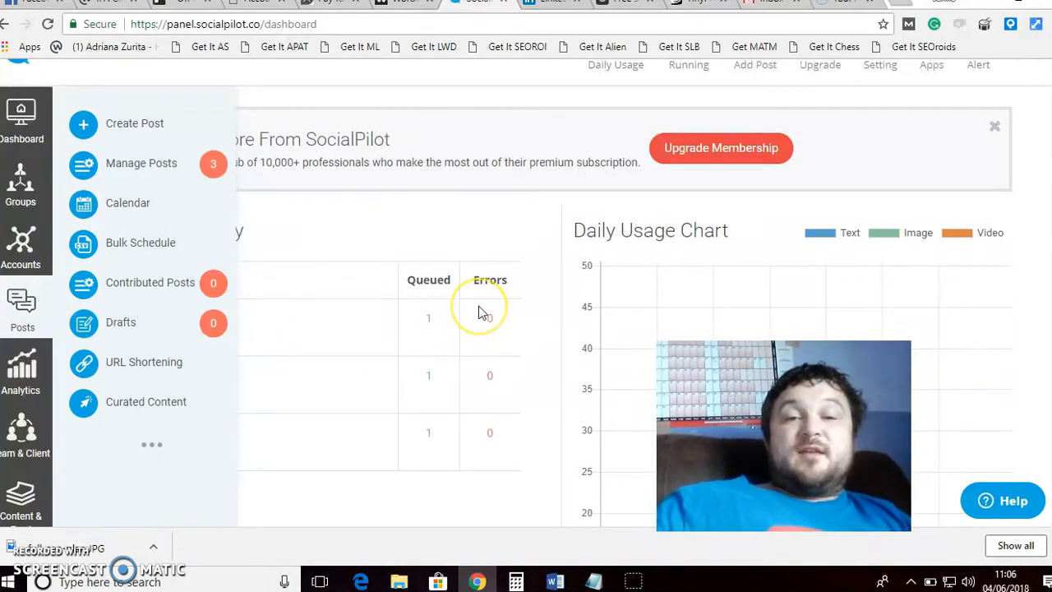
left_click(428, 238)
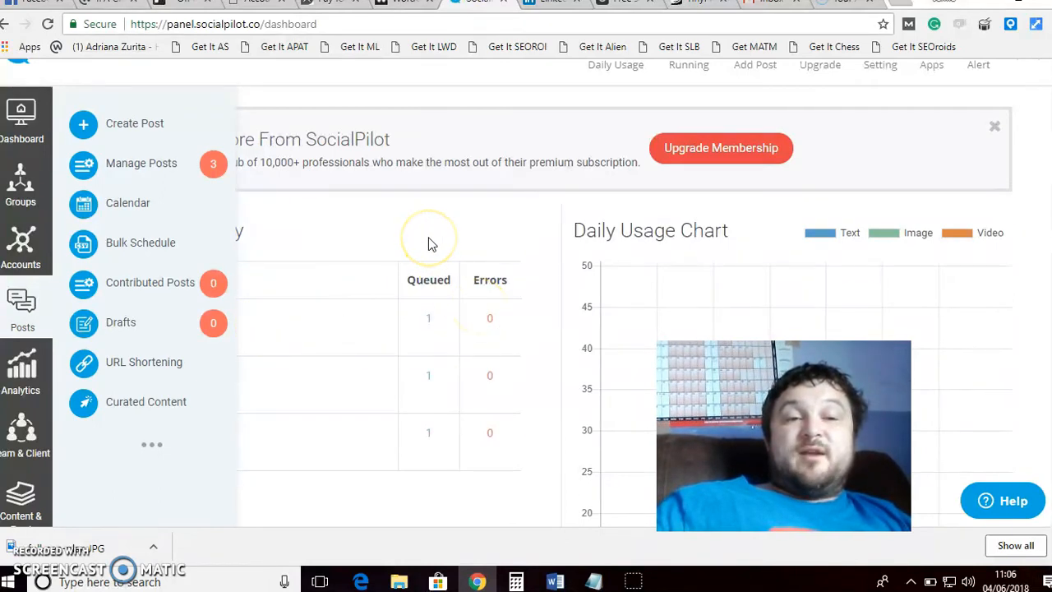